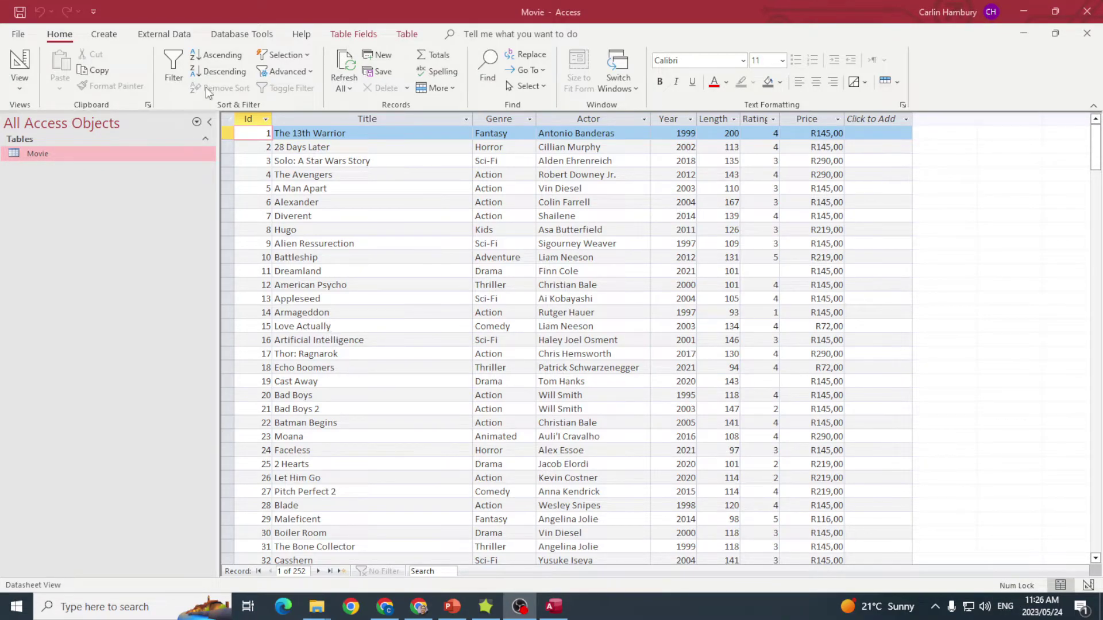
Start the Simple Query Wizard and add the Title, Genre and Year fields.
left_click(98, 34)
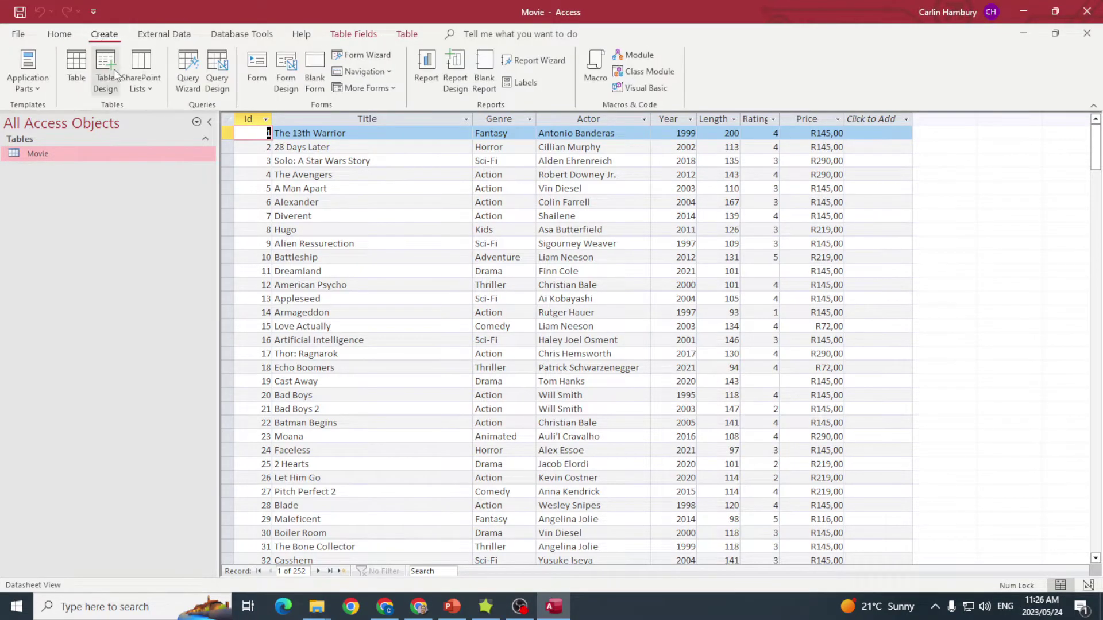
left_click(196, 86)
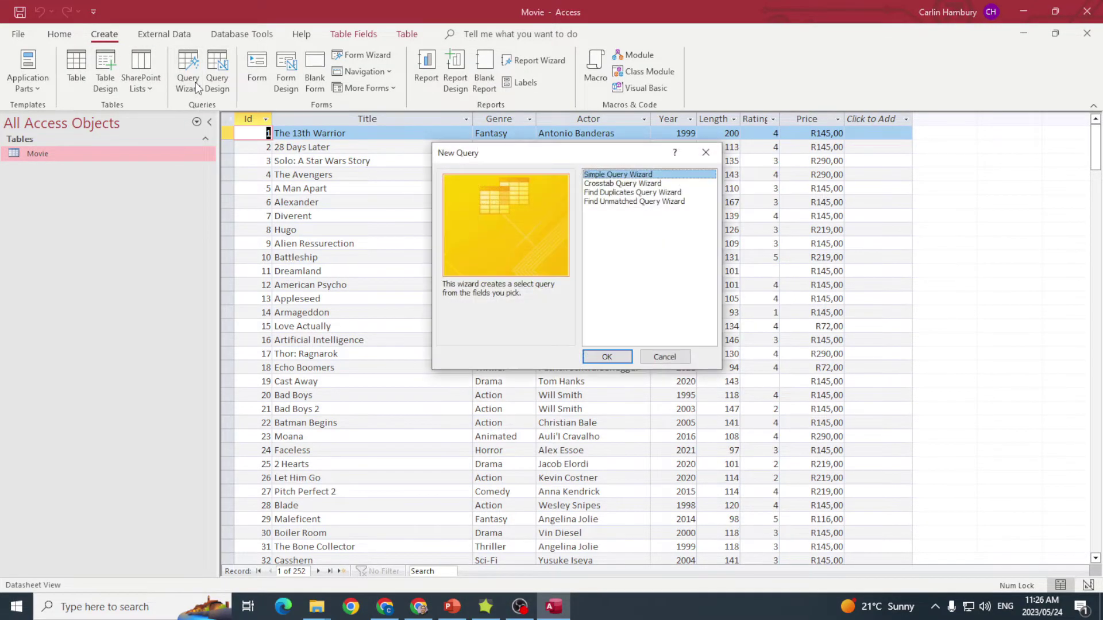
left_click(606, 356)
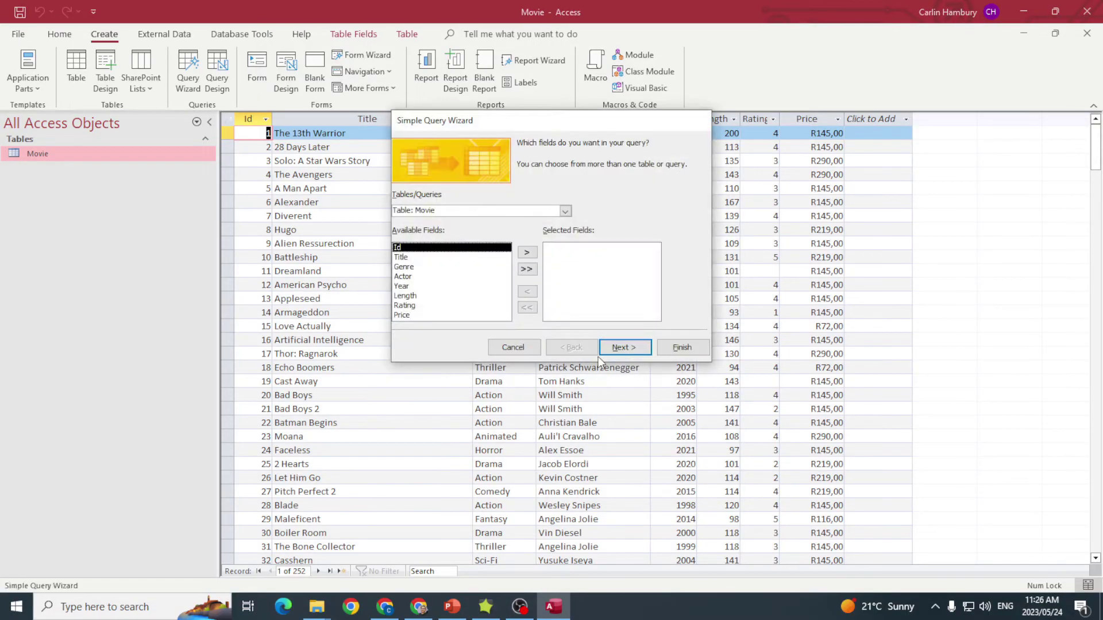
left_click(416, 258)
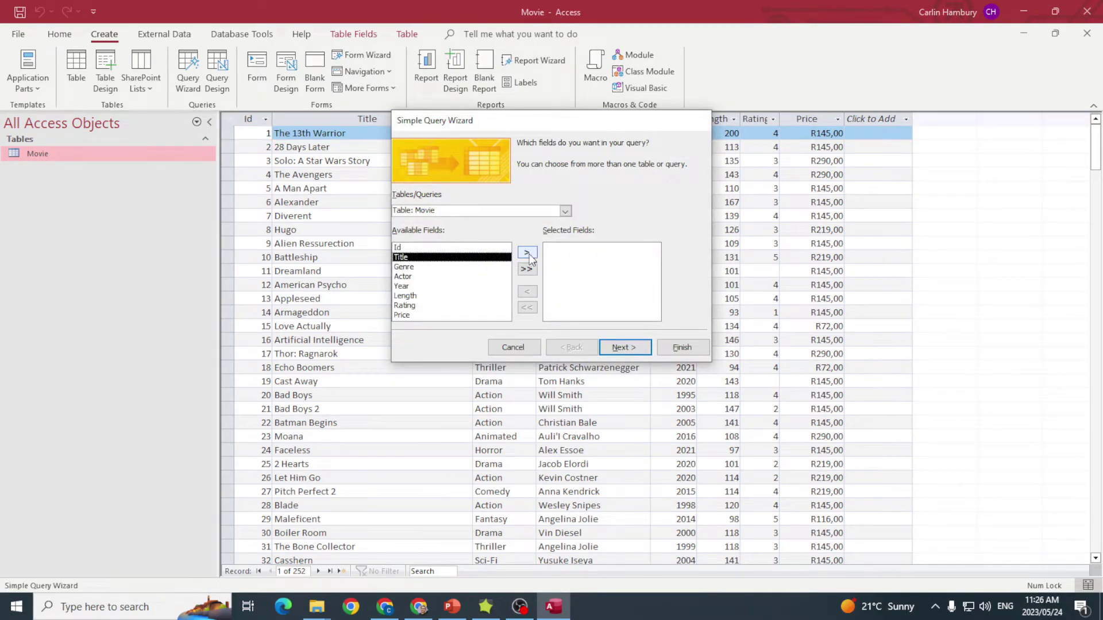
left_click(527, 253)
left_click(528, 254)
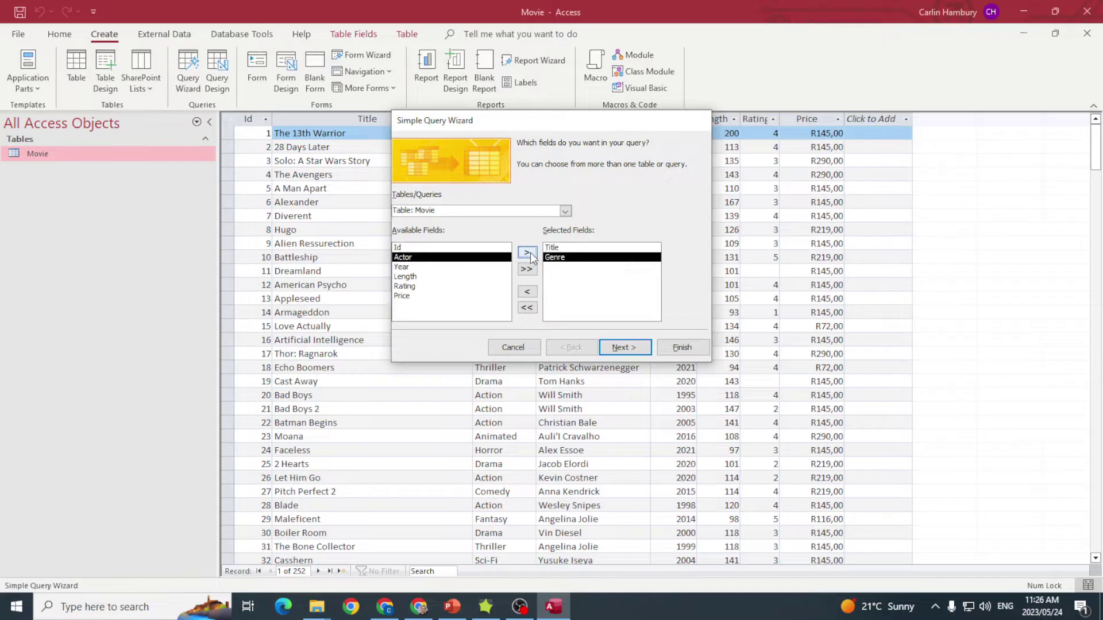
left_click(416, 267)
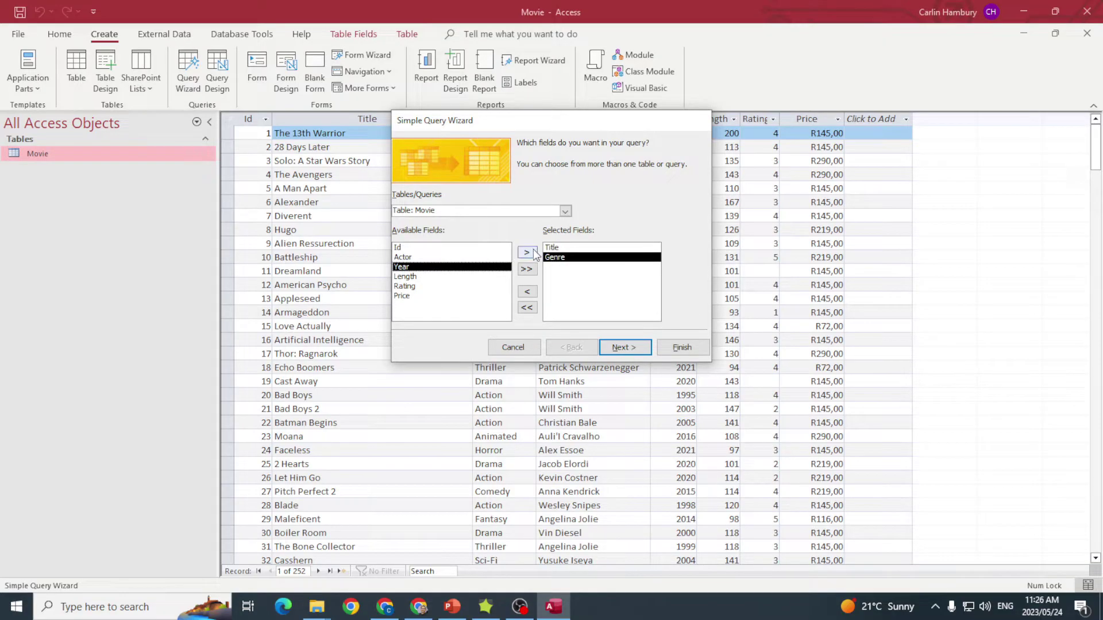
left_click(527, 253)
Keep it a detail query, name it 'Search genres per Year' and finish.
left_click(630, 348)
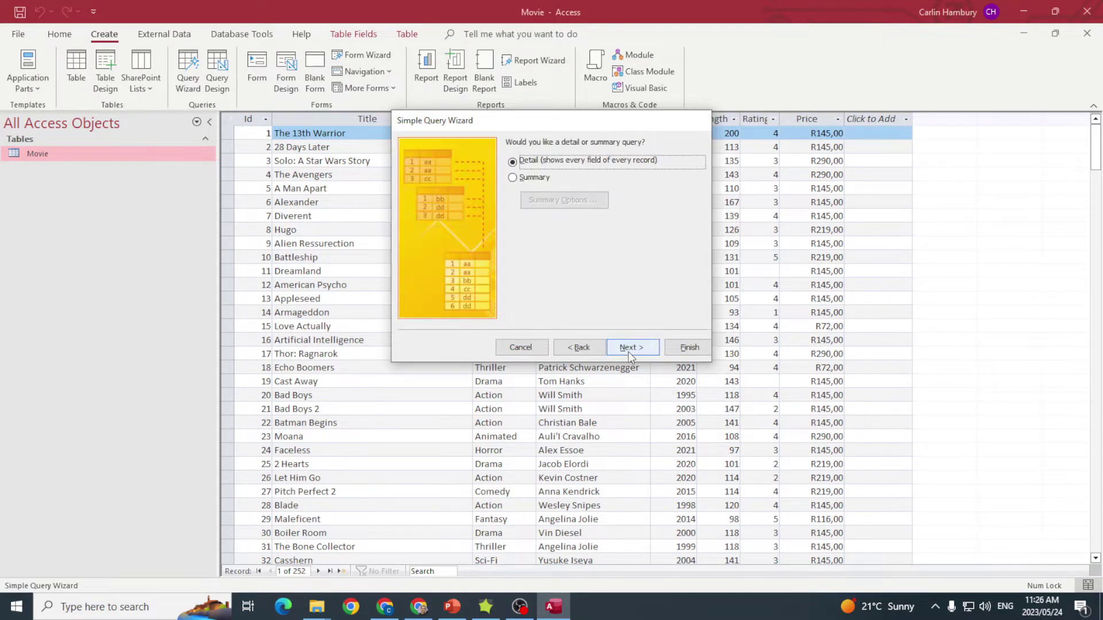
left_click(630, 348)
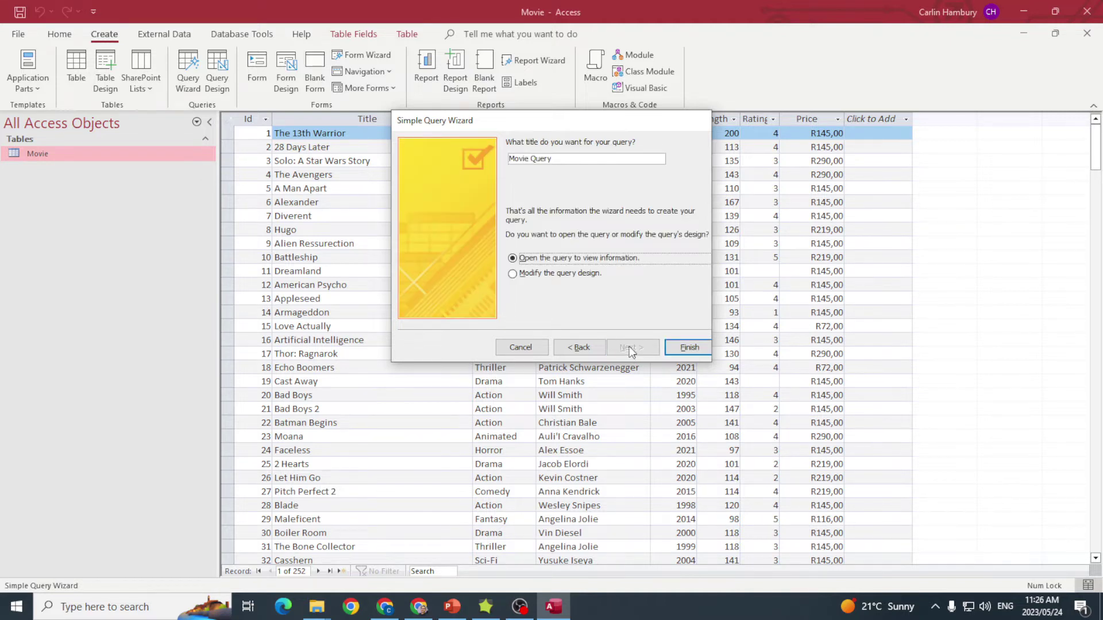
left_click_drag(553, 159, 490, 158)
type("Search ")
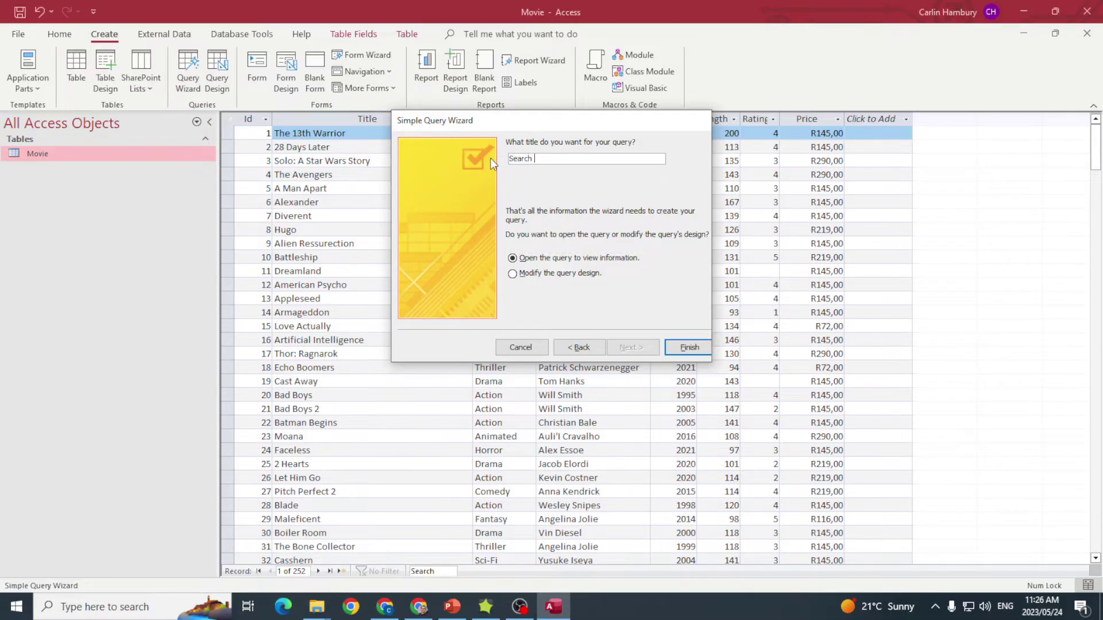
type("genres per Year")
left_click(688, 347)
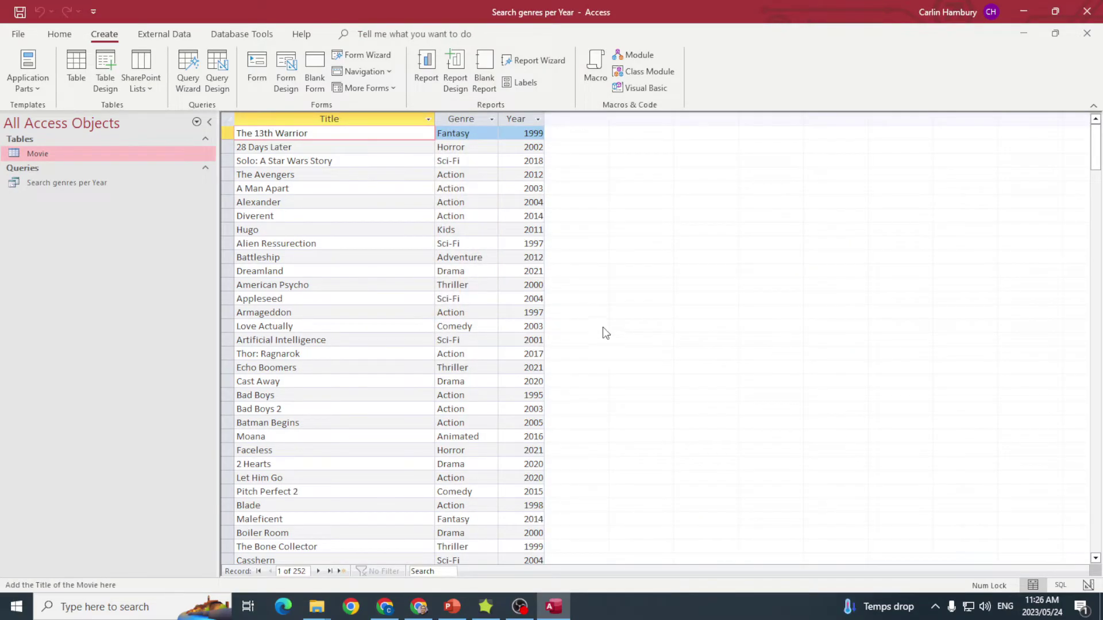
In Design View, enter the criterion 'Action' for the Genre column.
left_click(37, 180)
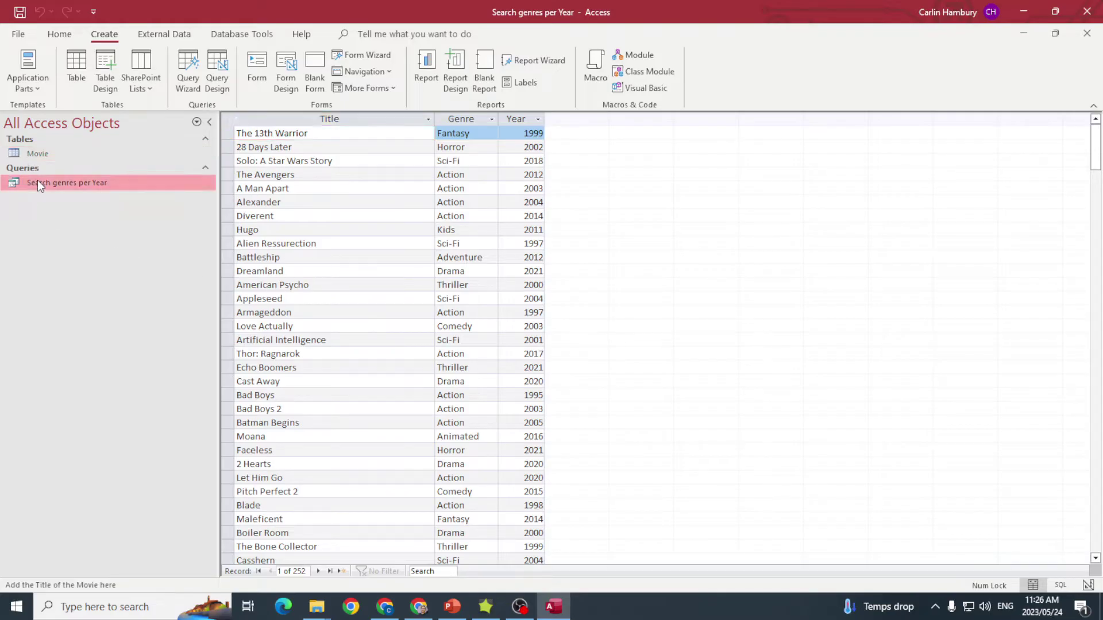
right_click(37, 181)
left_click(64, 210)
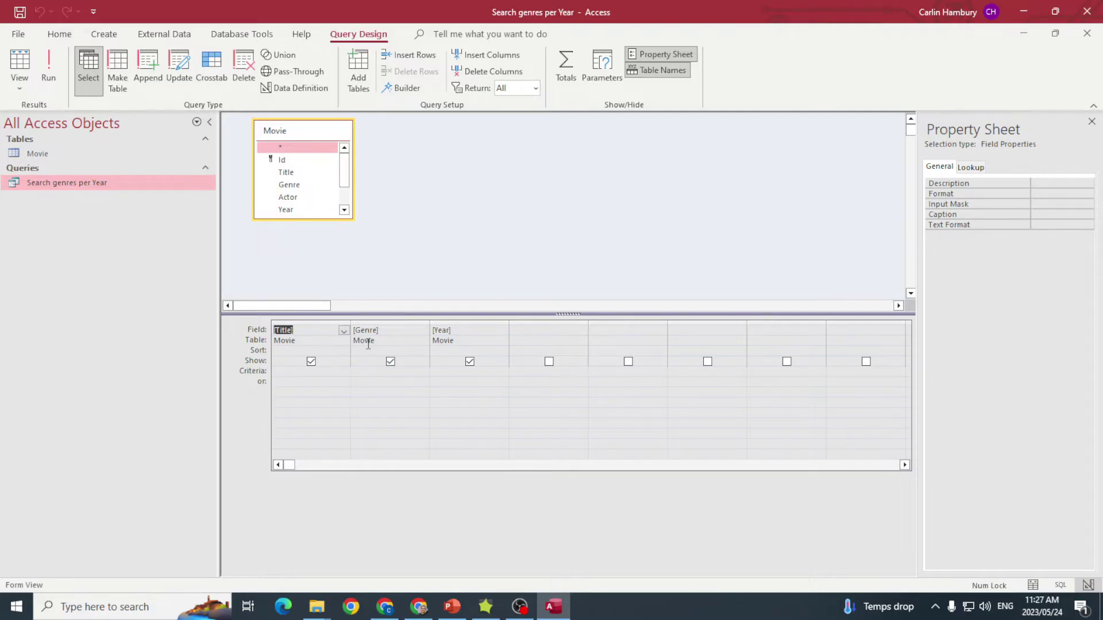
left_click(371, 372)
type("Action")
key("Down")
Run the query and scroll through the 81 Action movie results.
left_click(49, 72)
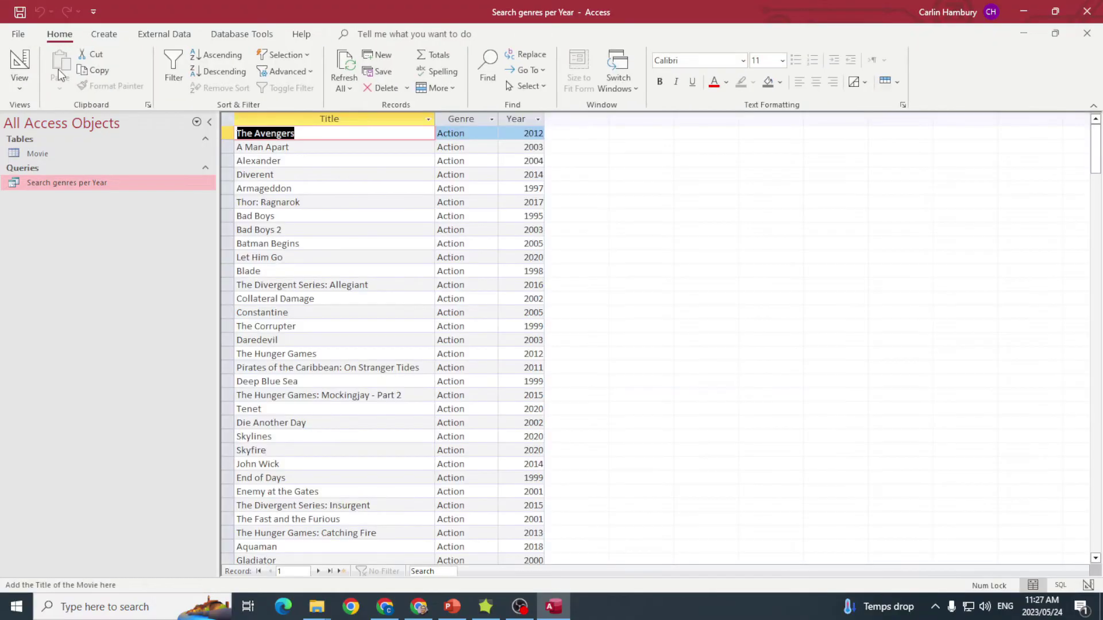
scroll(612, 290, "down", 5)
scroll(609, 287, "down", 1)
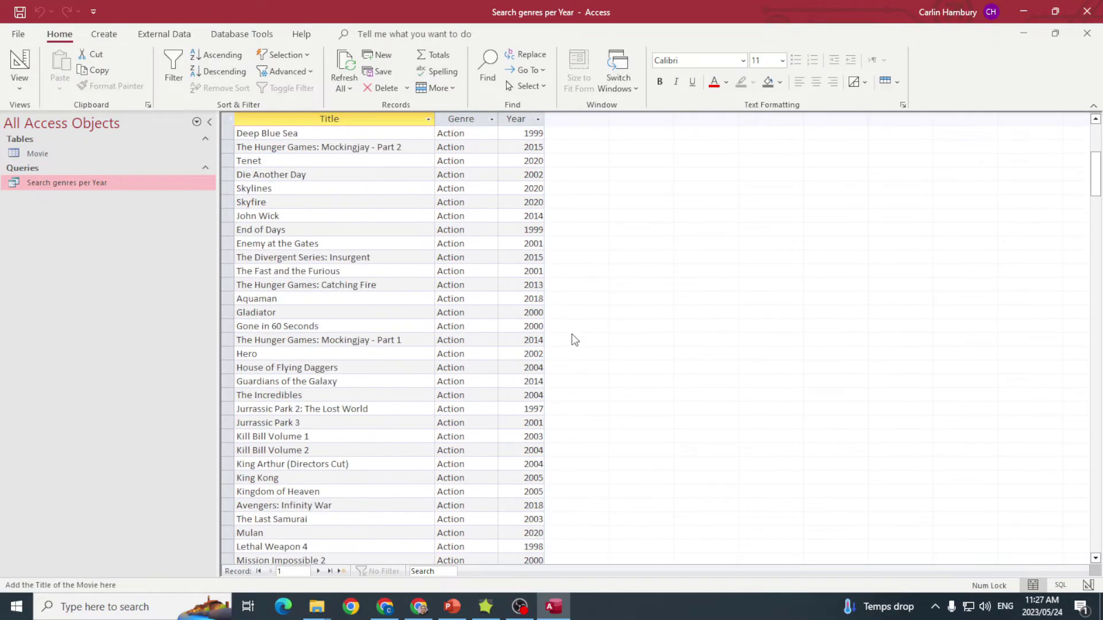
scroll(571, 333, "up", 7)
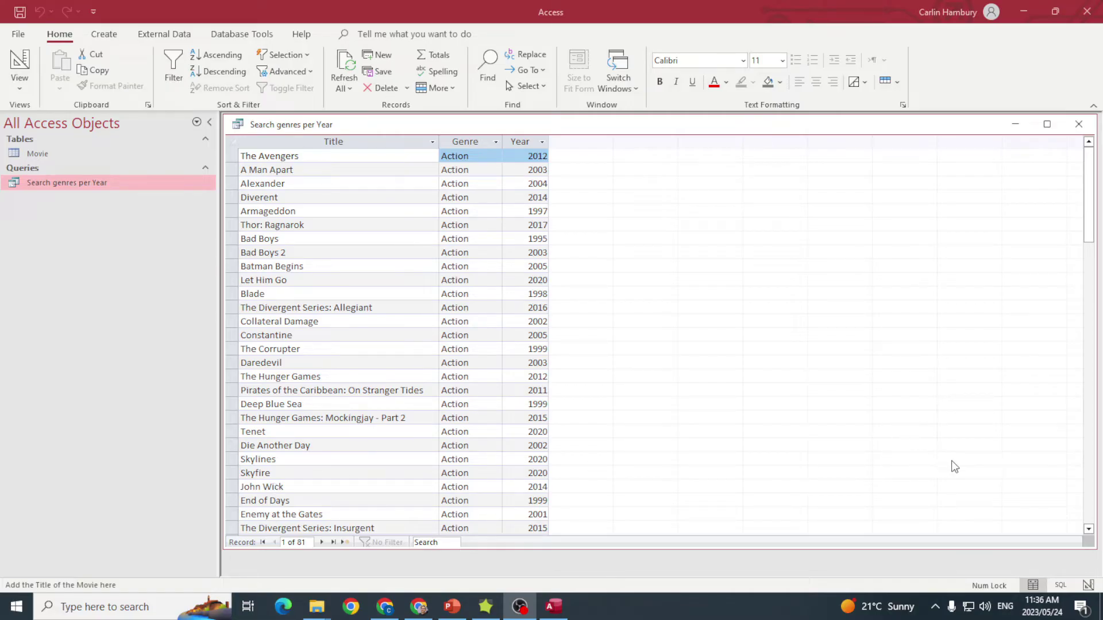
Start a blank Query Design, set its type to Crosstab, and reposition the Query1 window.
left_click(105, 36)
left_click(106, 37)
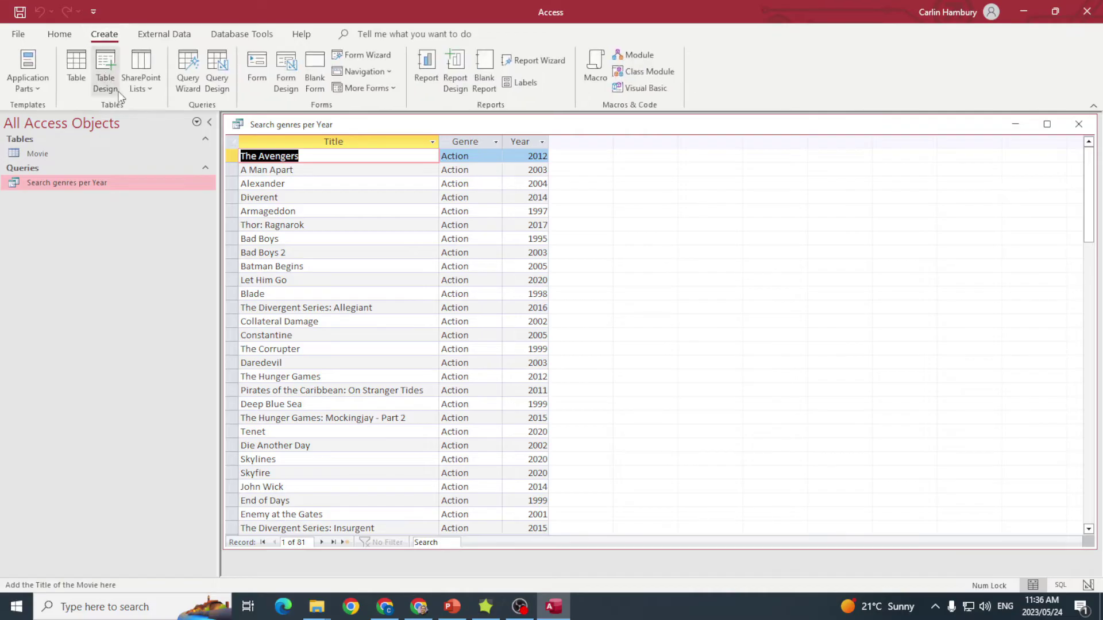
left_click(223, 81)
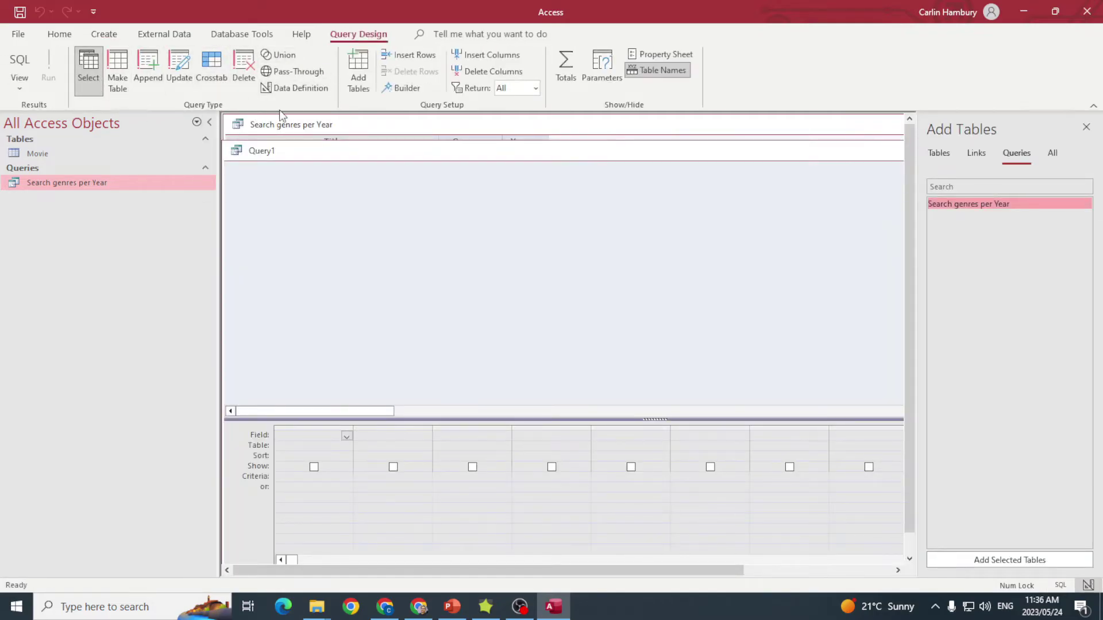
left_click(212, 67)
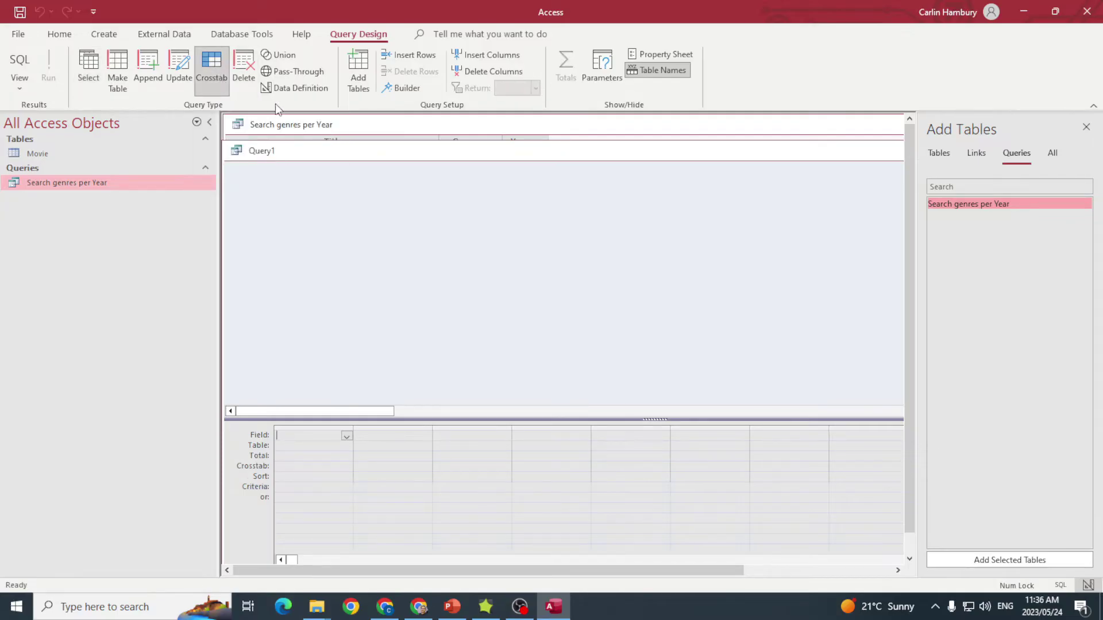
left_click_drag(347, 158, 348, 131)
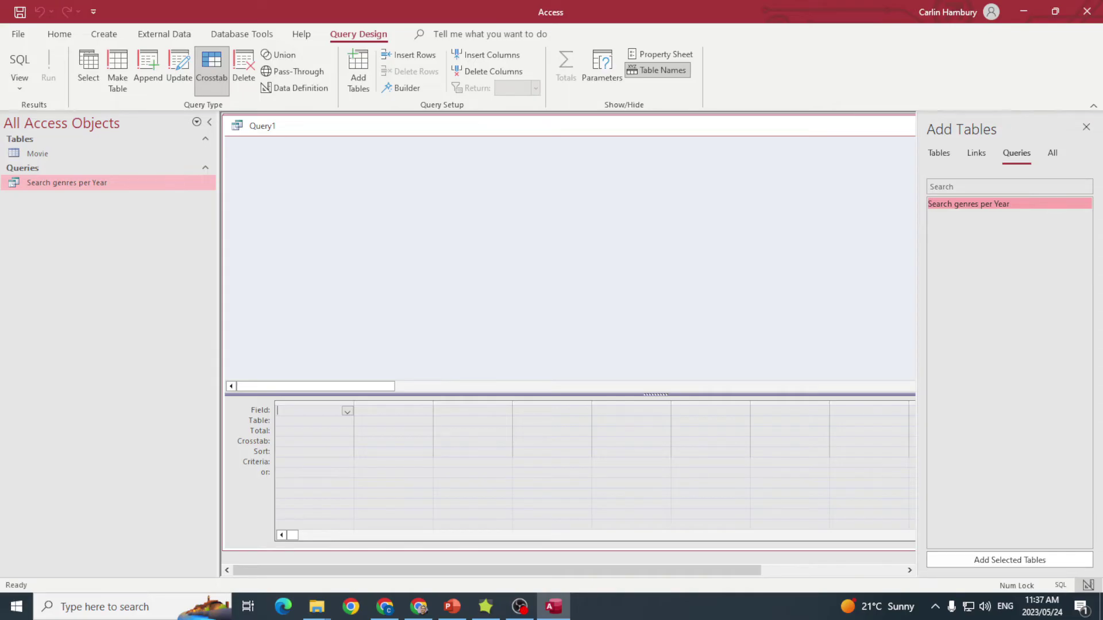
Add the Movie table to Query1.
left_click(939, 153)
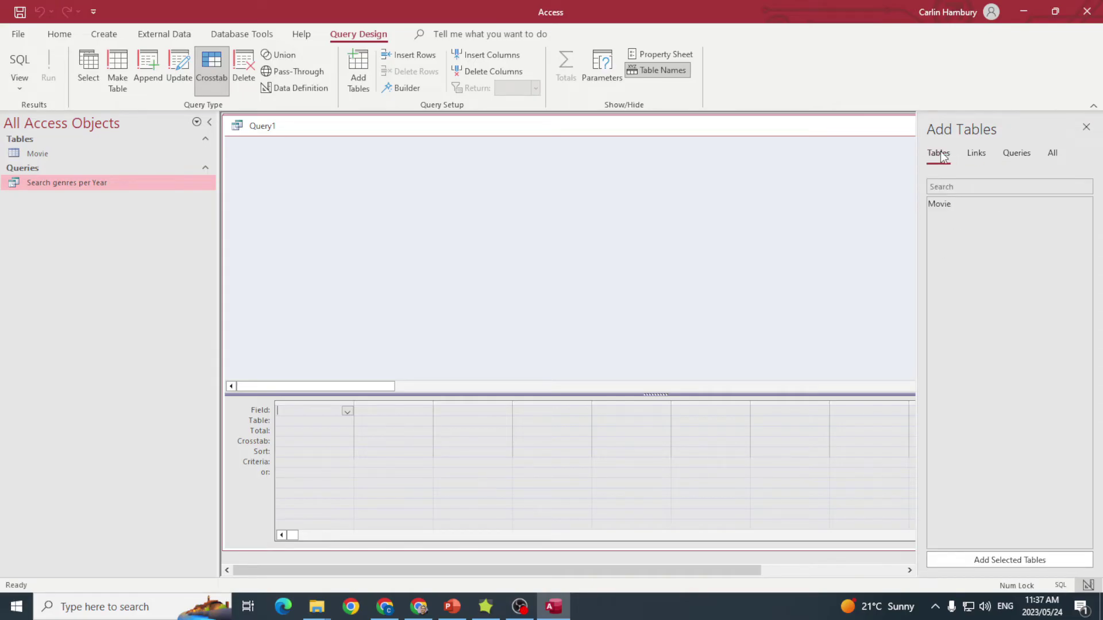
left_click(942, 204)
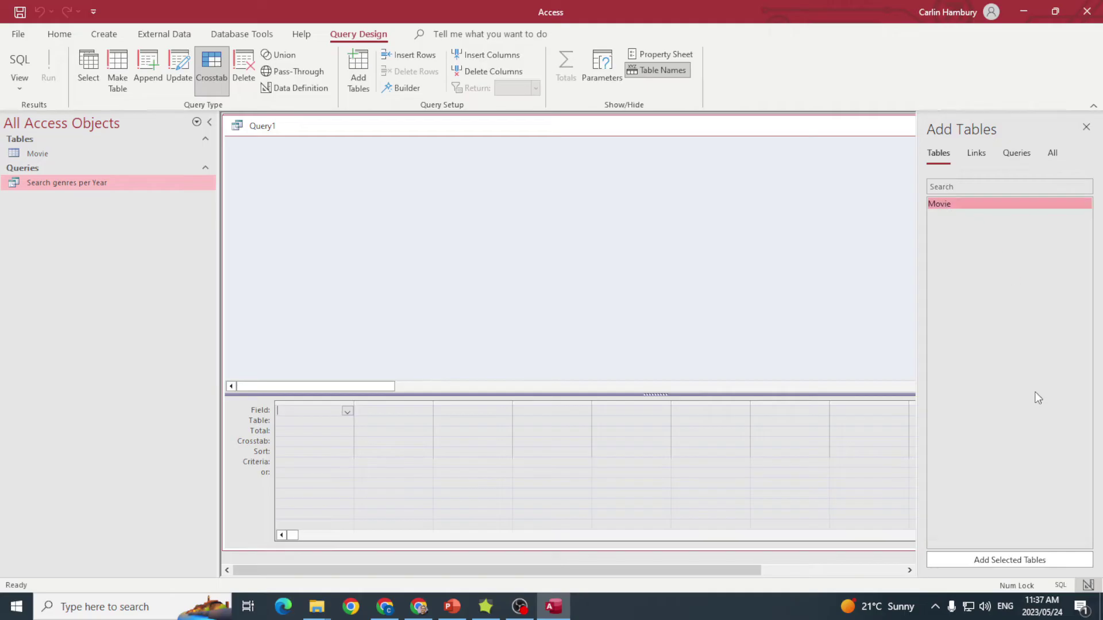
left_click(988, 564)
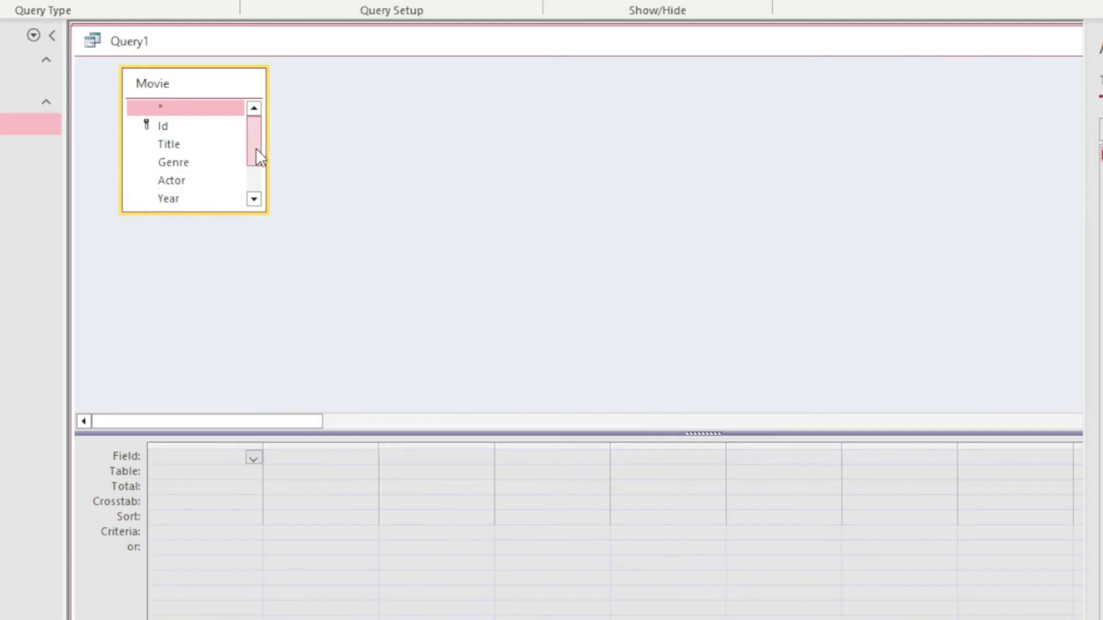
left_click_drag(256, 151, 257, 179)
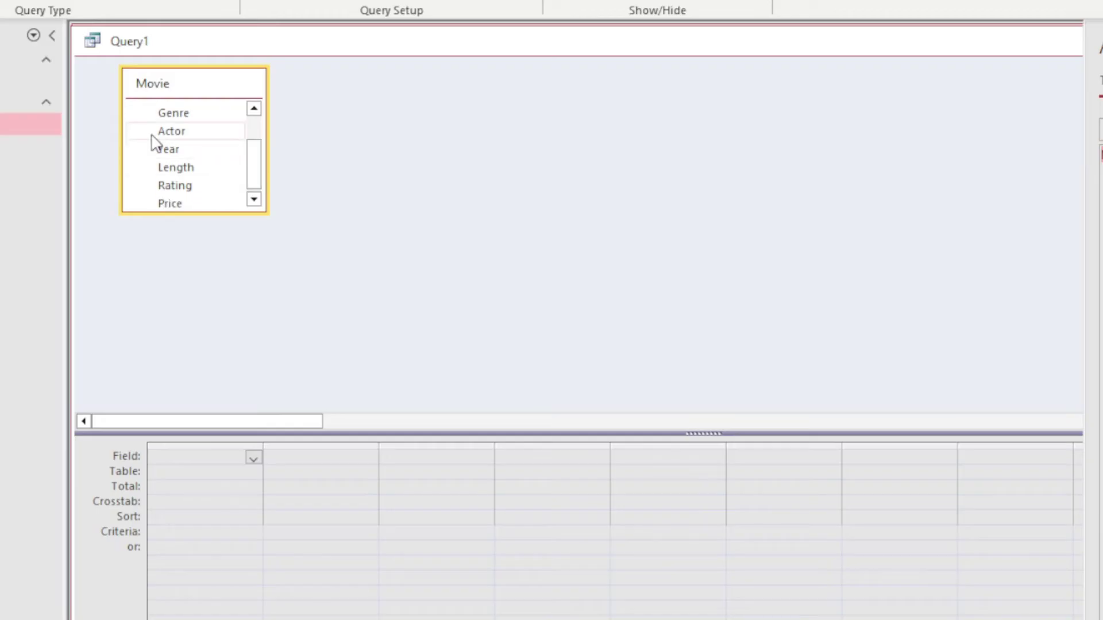
Add Year, Genre and Title to the design grid, then open Year's Crosstab options.
double_click(201, 150)
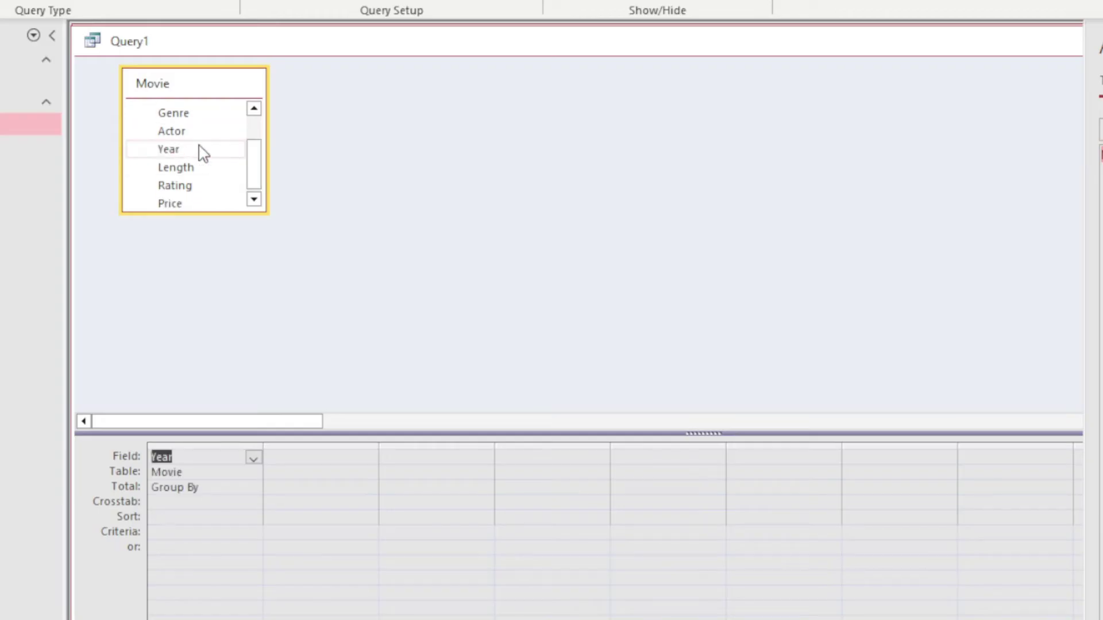
double_click(183, 115)
left_click_drag(250, 159, 252, 146)
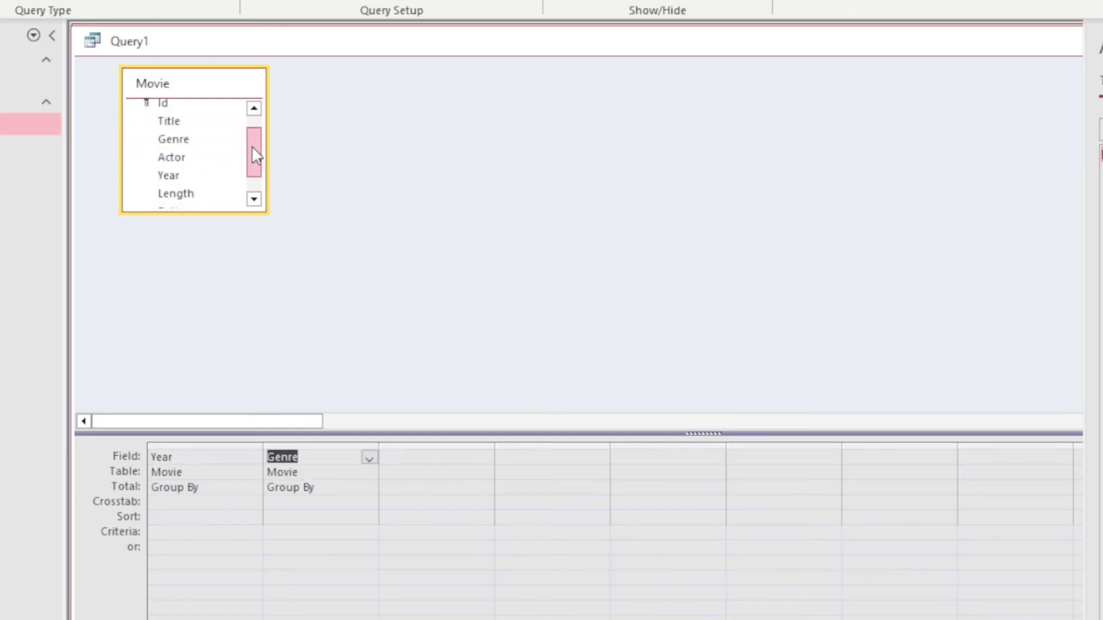
double_click(170, 128)
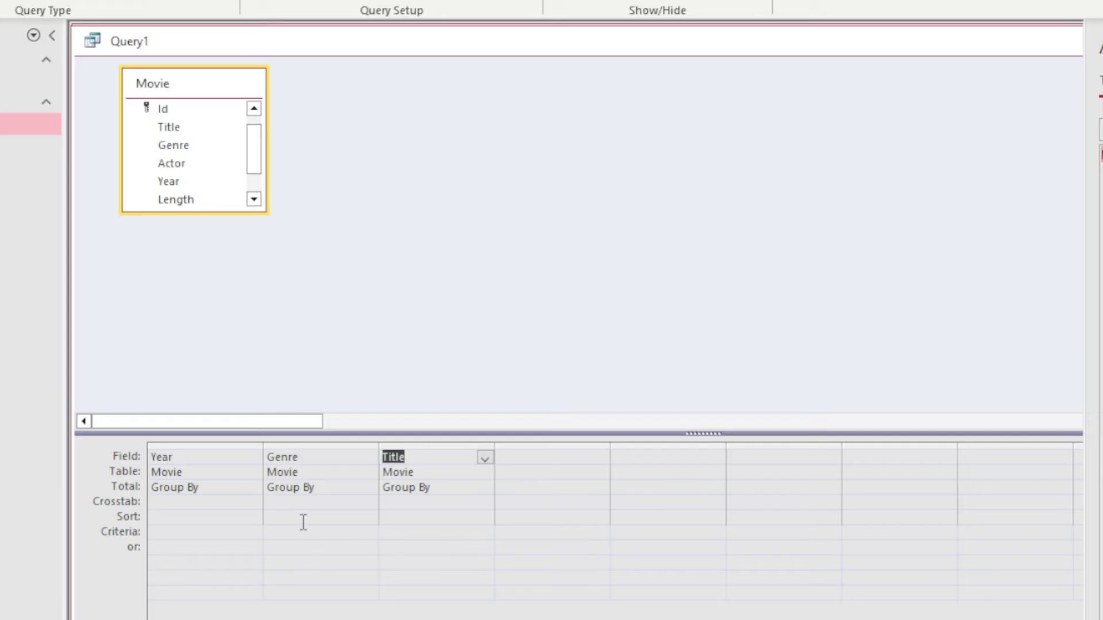
left_click(201, 505)
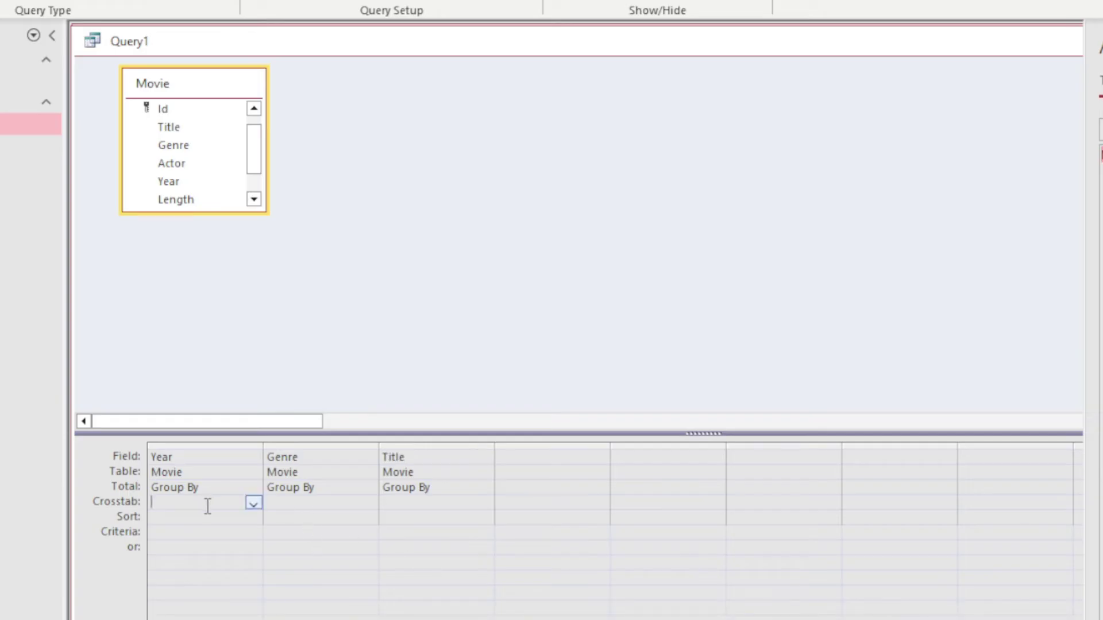
left_click(257, 504)
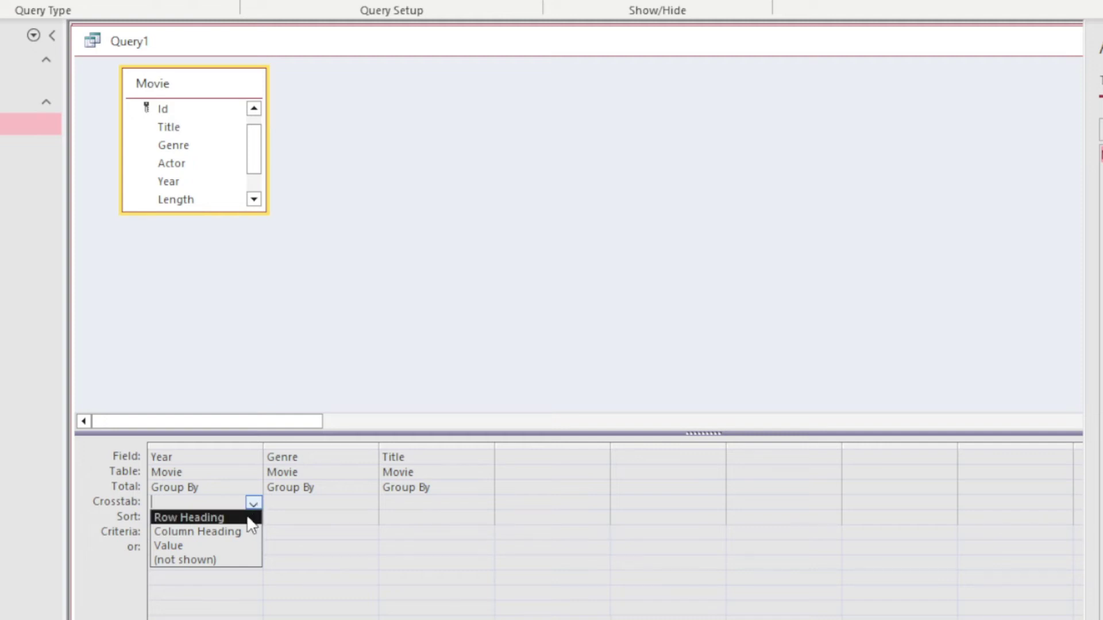
Make Year the Row Heading, Genre the Column Heading, and Title a Count value.
left_click(248, 518)
left_click(345, 504)
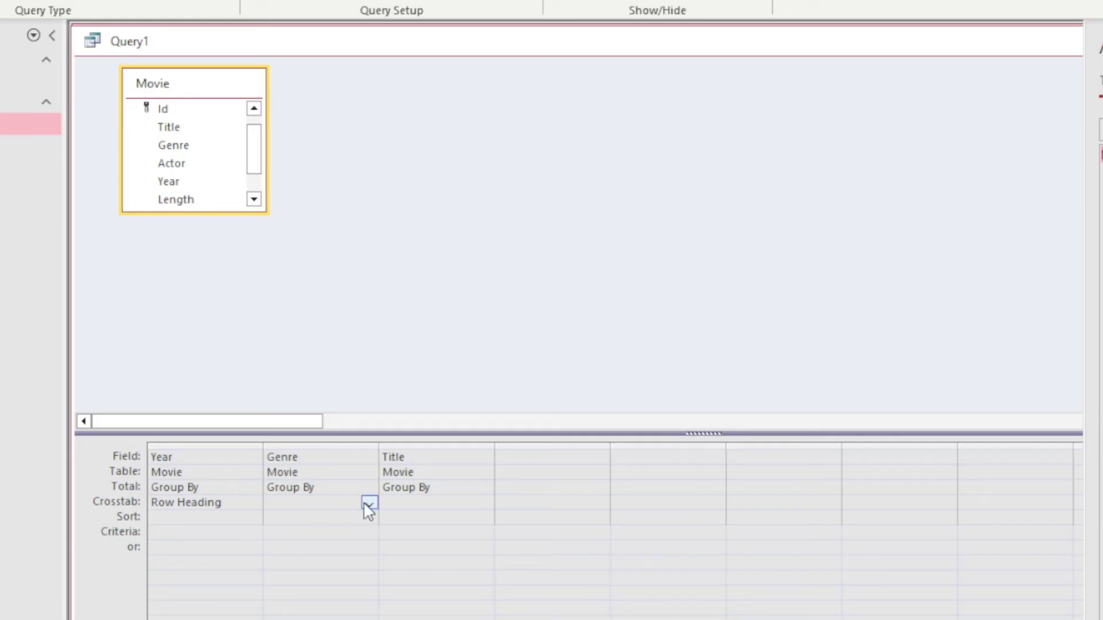
left_click(369, 504)
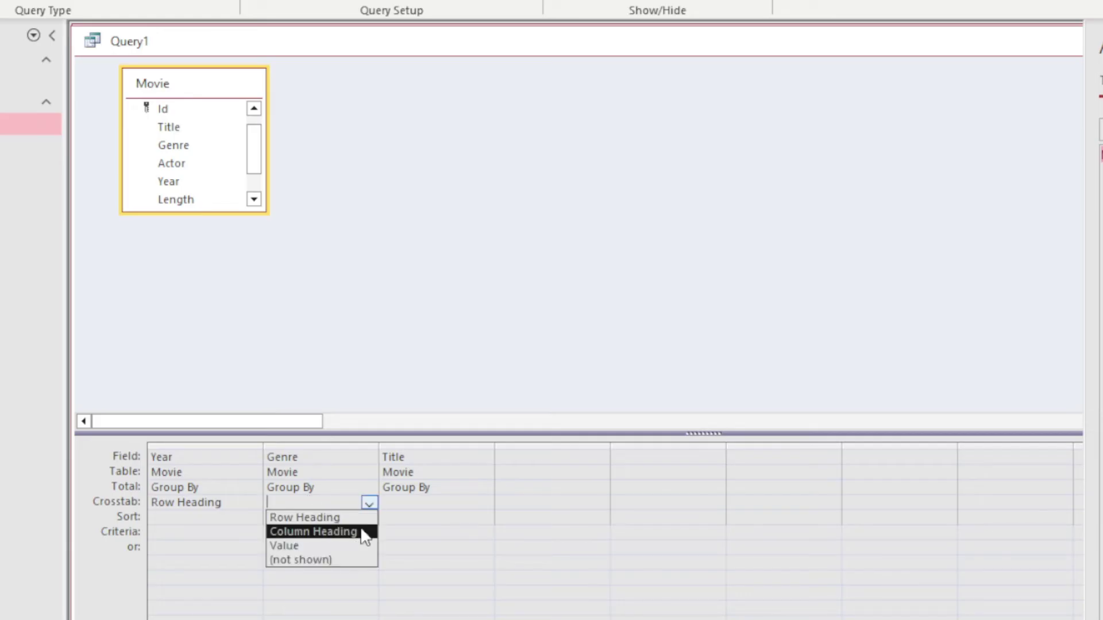
left_click(364, 532)
left_click(408, 504)
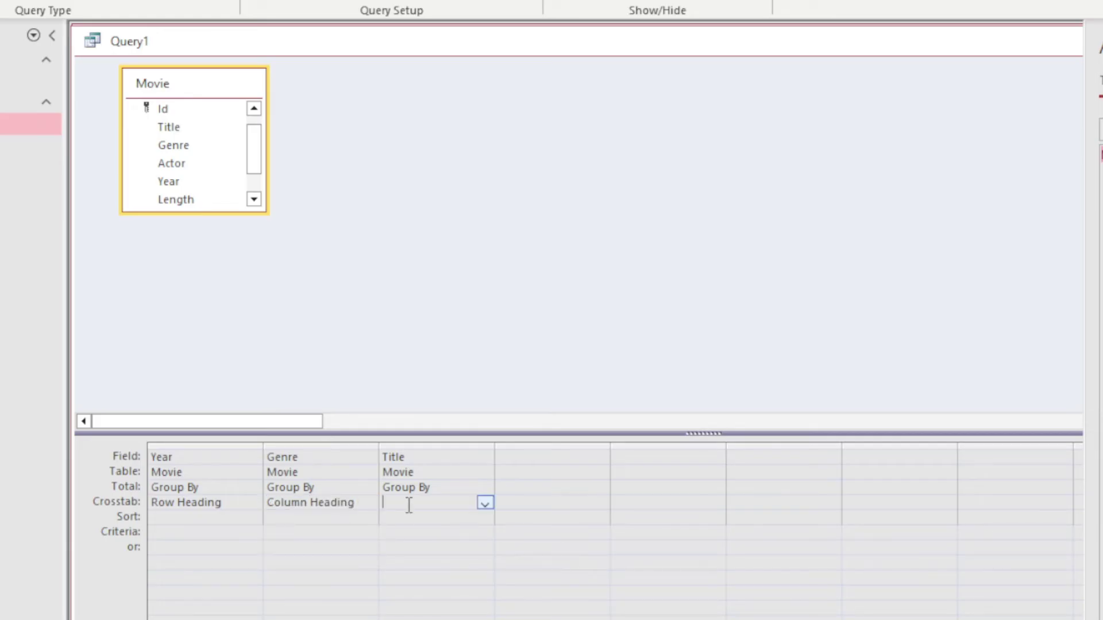
left_click(484, 503)
left_click(481, 546)
left_click(468, 488)
left_click(484, 488)
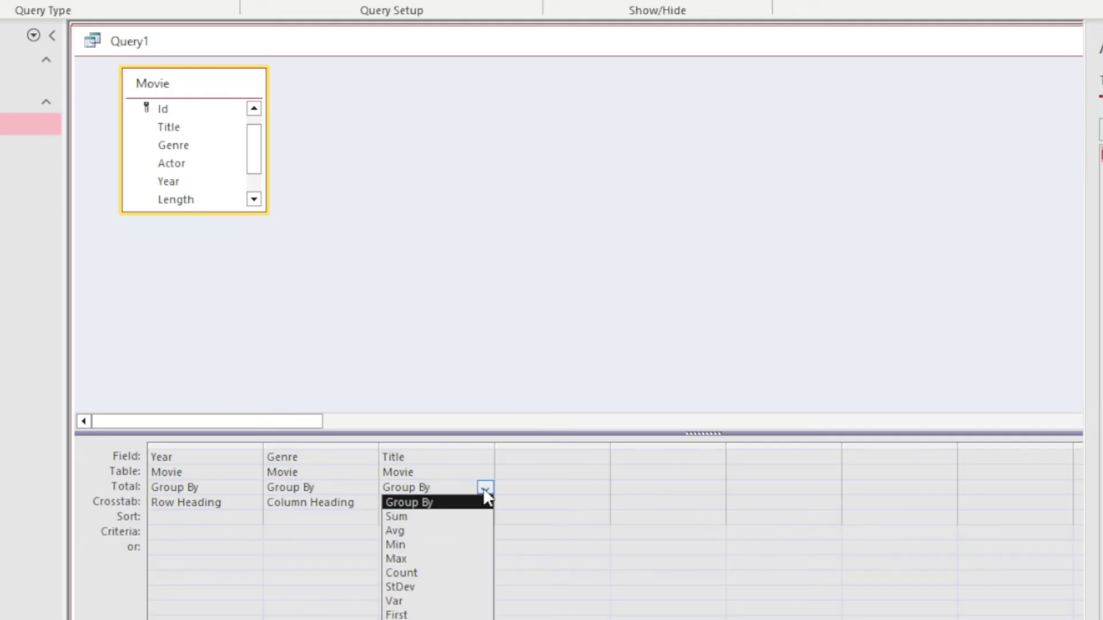
left_click(474, 573)
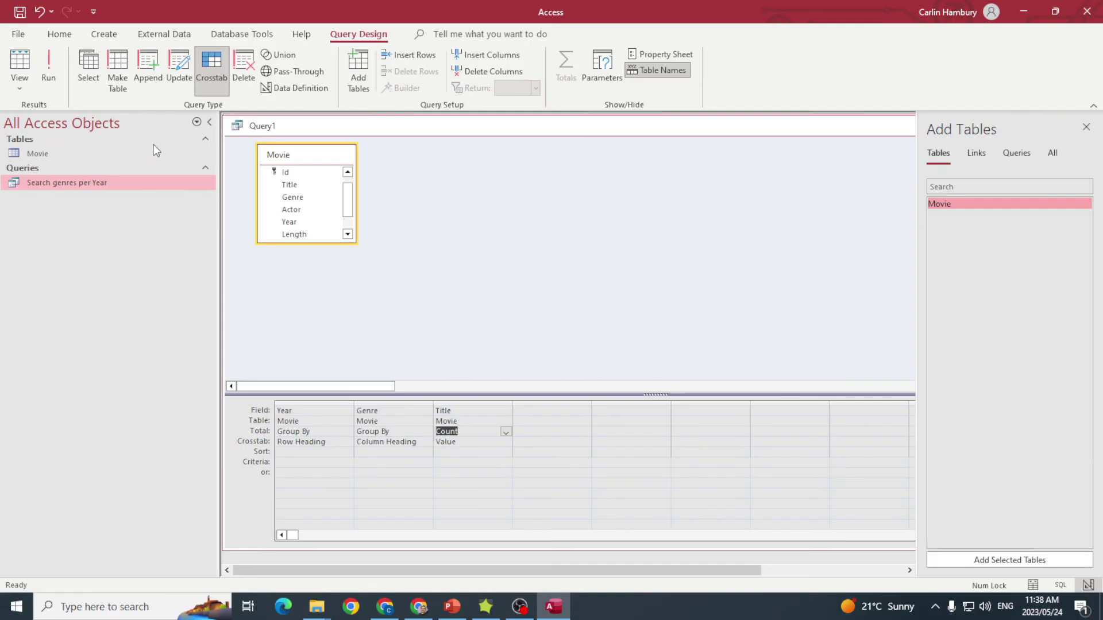
left_click(51, 74)
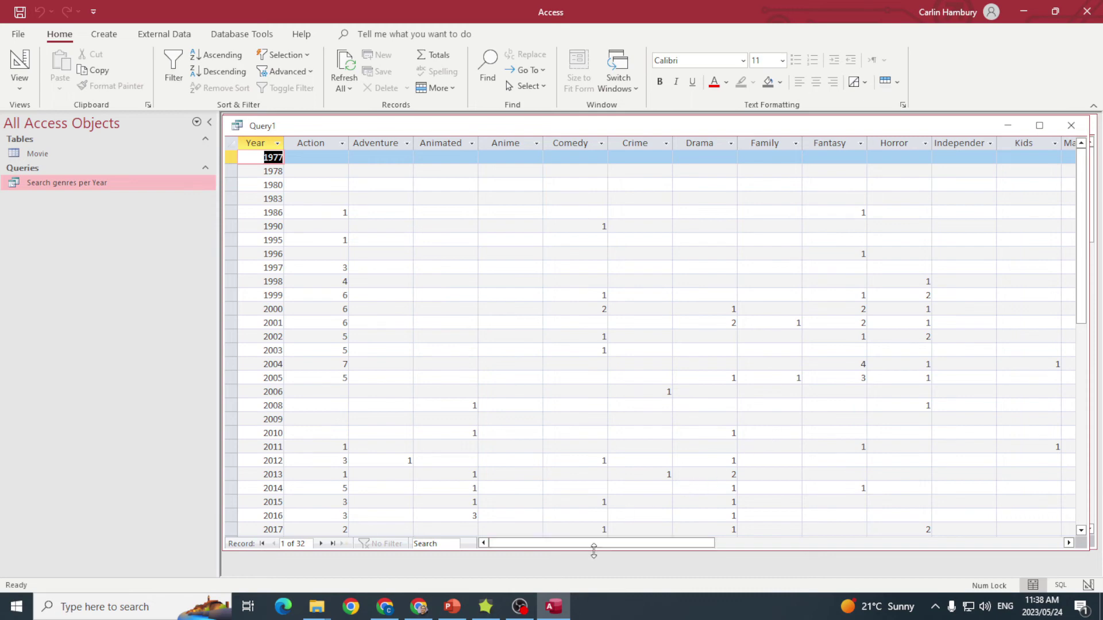
mouse_move(584, 543)
left_mouse_down()
mouse_move(815, 549)
mouse_move(578, 542)
left_mouse_up()
left_click(20, 83)
left_click(26, 180)
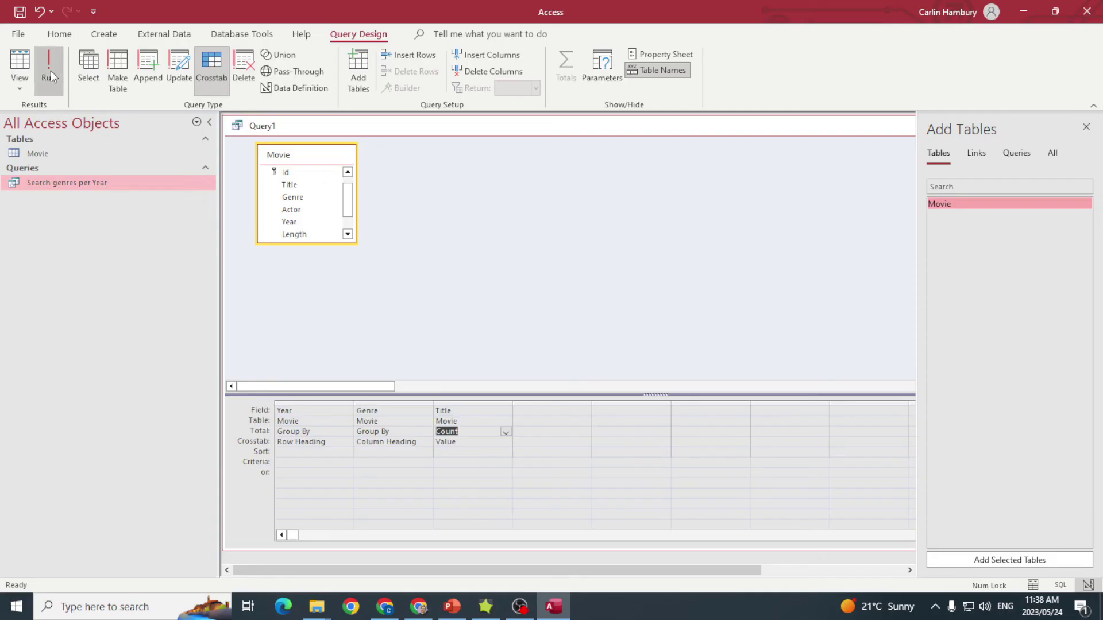
left_click(50, 71)
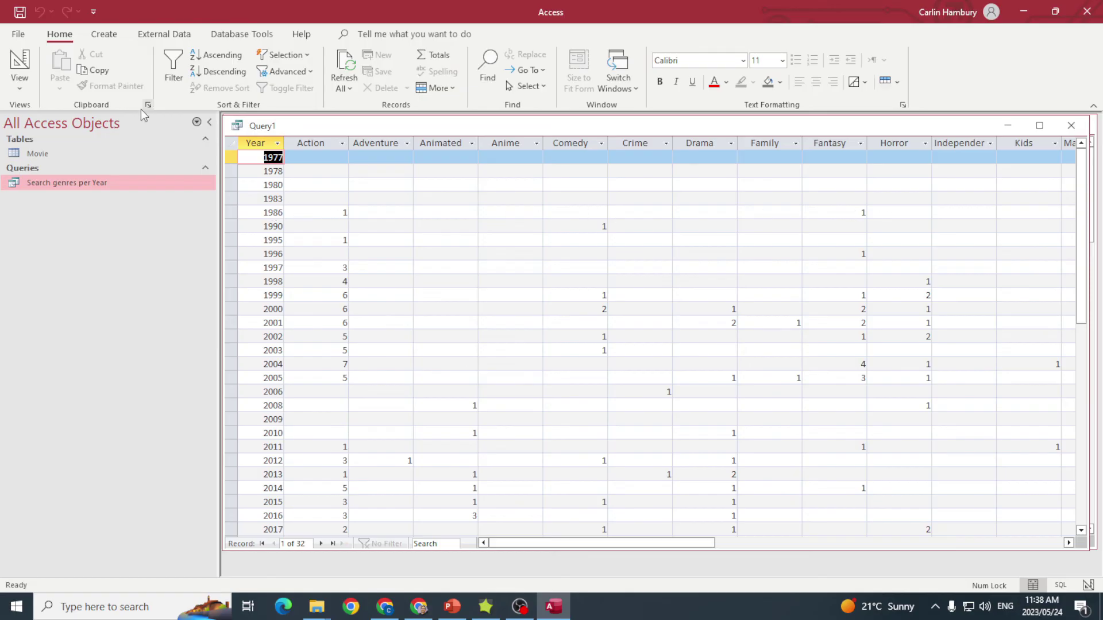
left_click(20, 83)
left_click(32, 180)
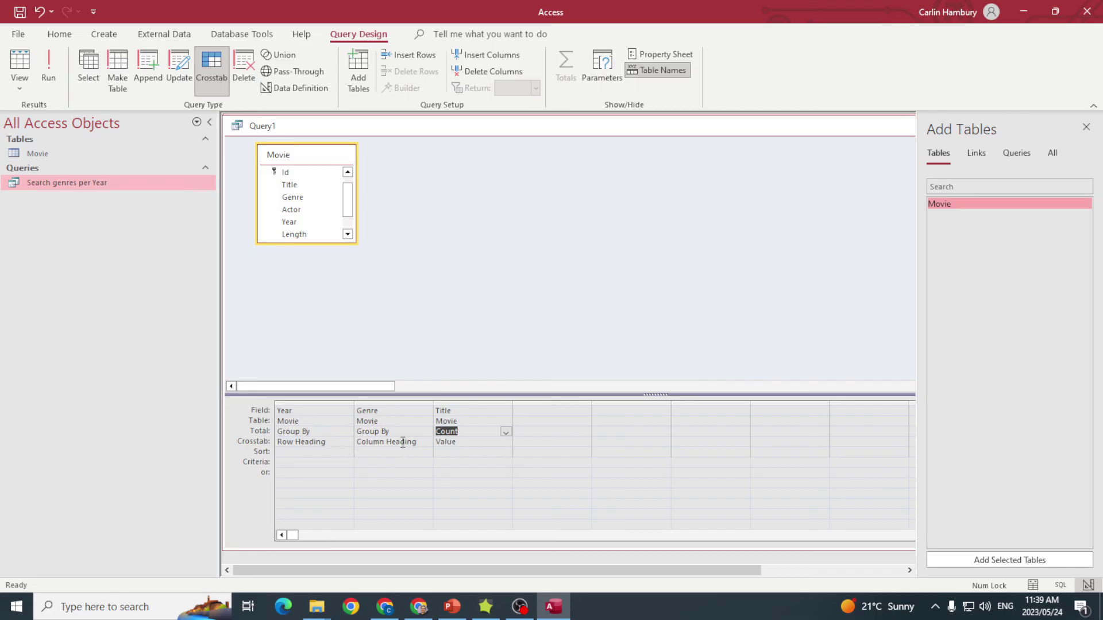
Switch Query1 to Datasheet View to see title counts per year by genre.
left_click(20, 83)
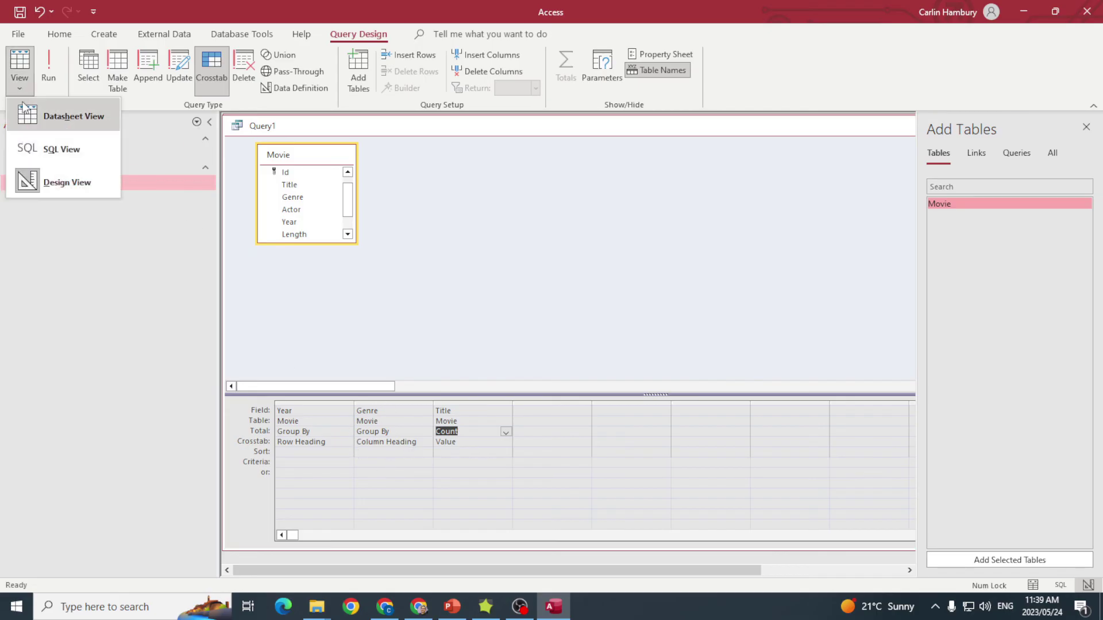
left_click(26, 120)
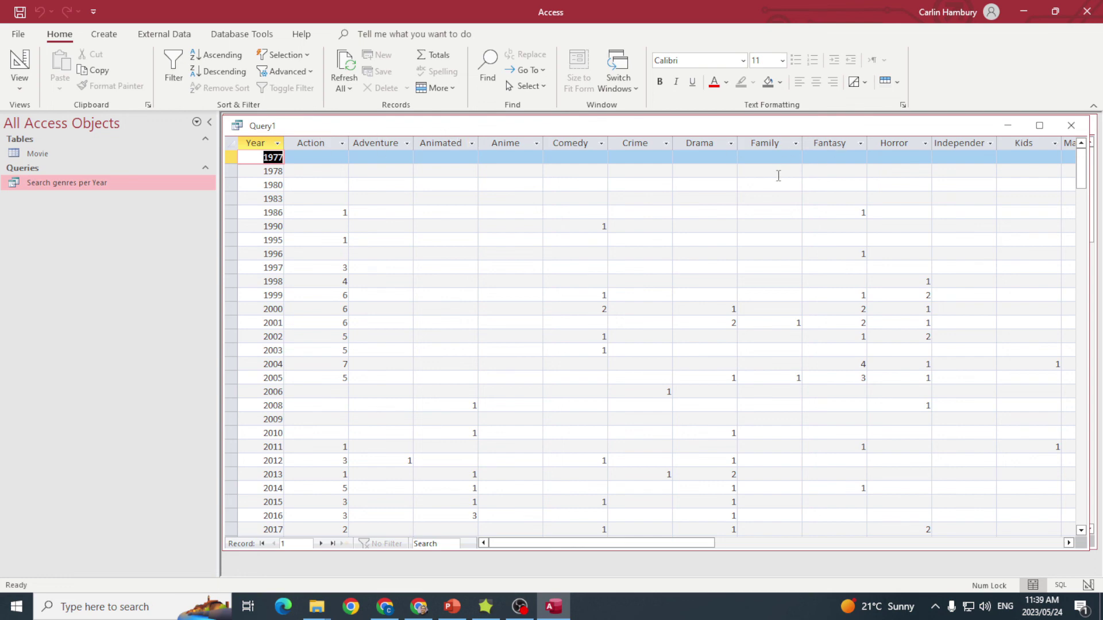
left_click(22, 92)
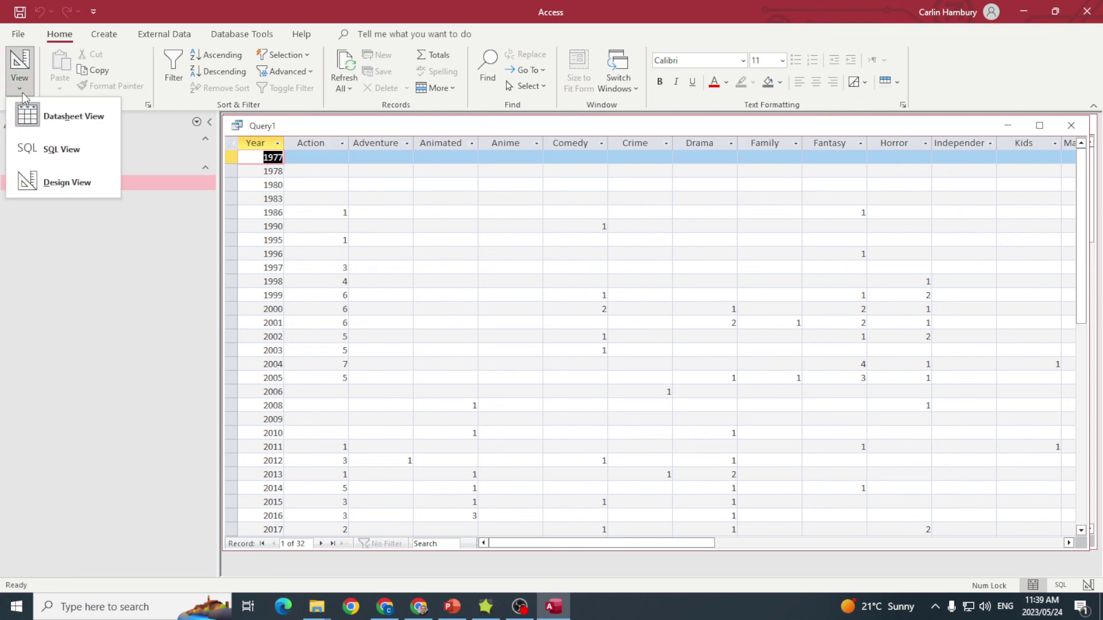
left_click(24, 95)
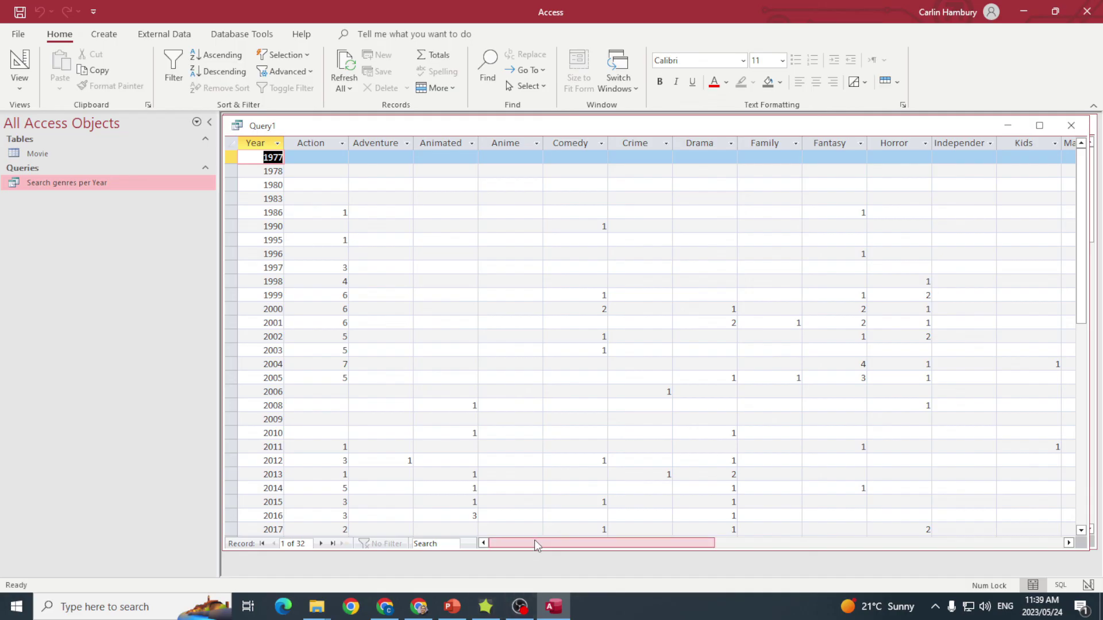
left_click_drag(534, 541, 539, 612)
Open the Movie table, move its window up, then minimize it.
double_click(34, 154)
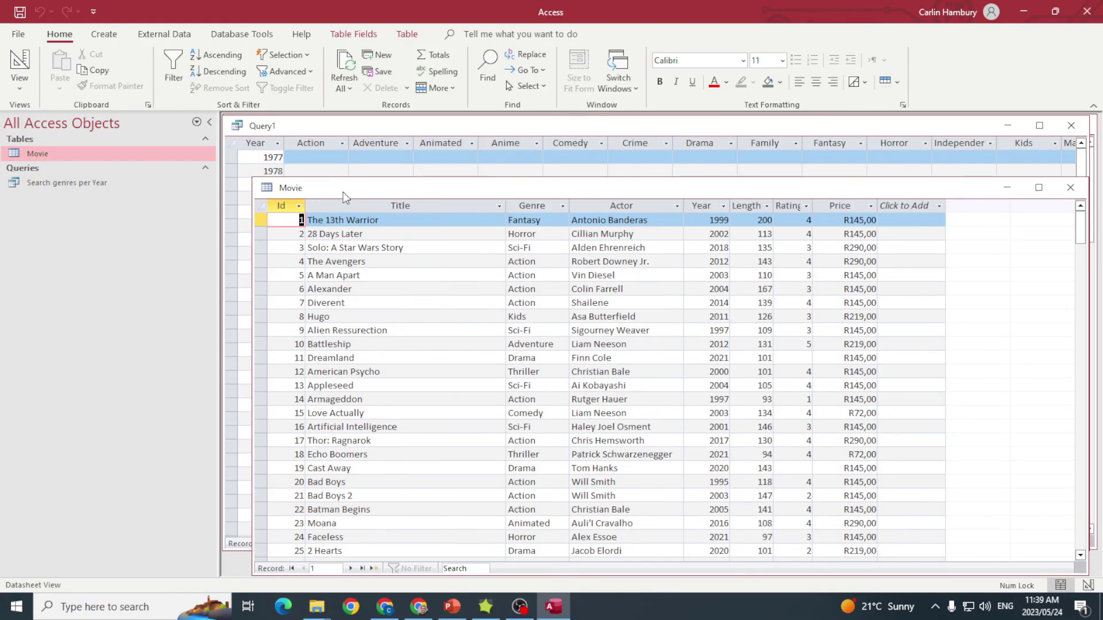
left_click_drag(341, 191, 324, 137)
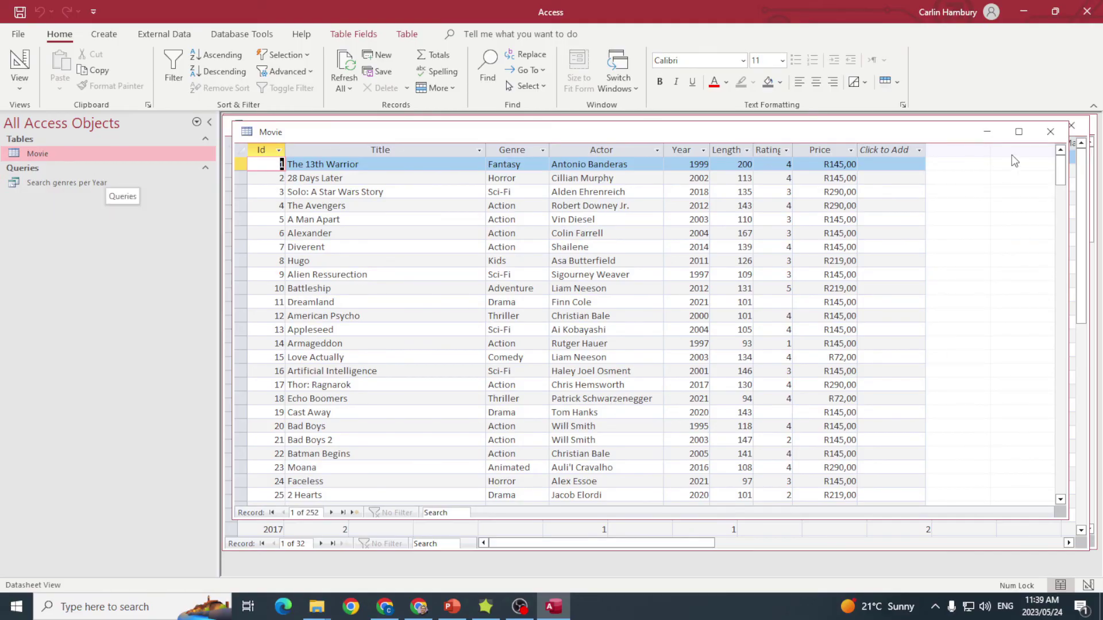
left_click(987, 131)
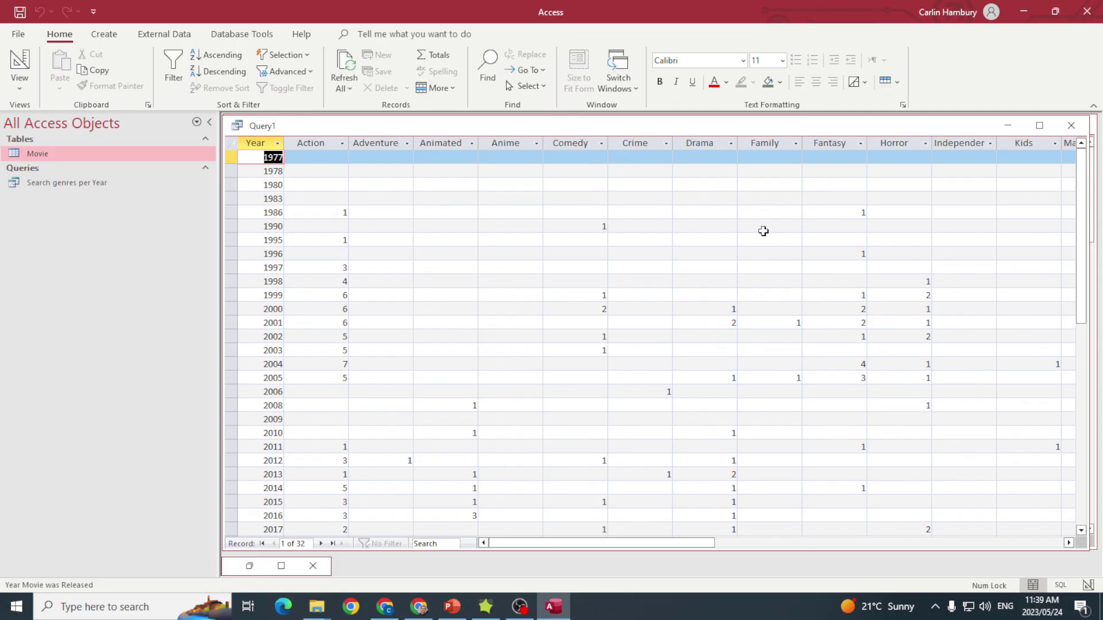